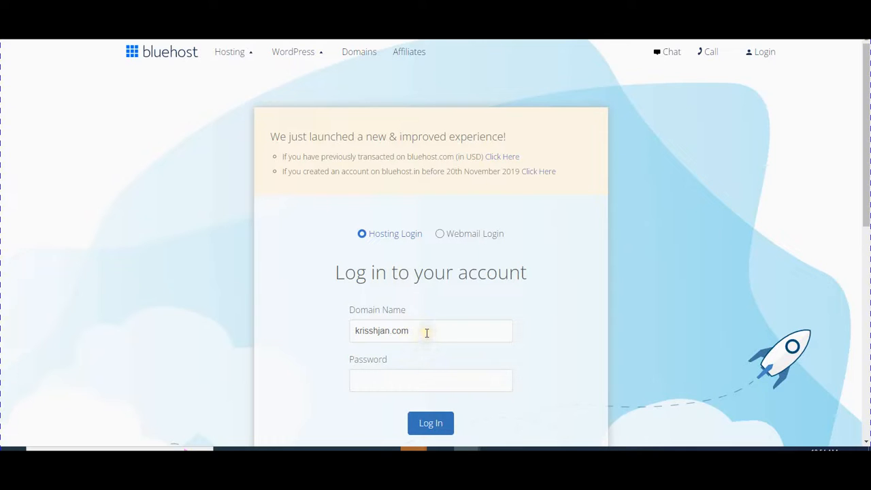
Step: Focus the password field on the Bluehost hosting login form
left_click(435, 383)
Step: Enter the hosting account password and sign in to the Bluehost dashboard
type("•••••••••••••••••••")
left_click(436, 385)
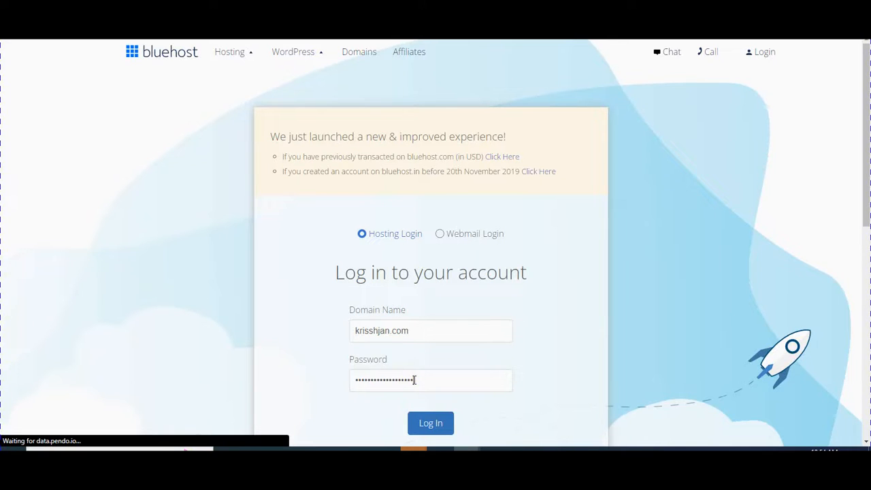
key("Return")
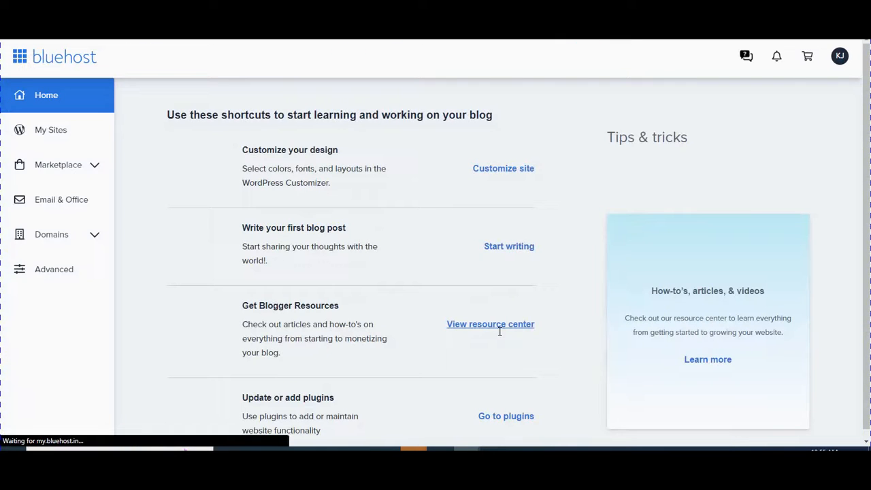
Step: Expand Domains in the sidebar and open Subdomains, showing courselearn and swasthasuchak
left_click(524, 335)
left_click(476, 280)
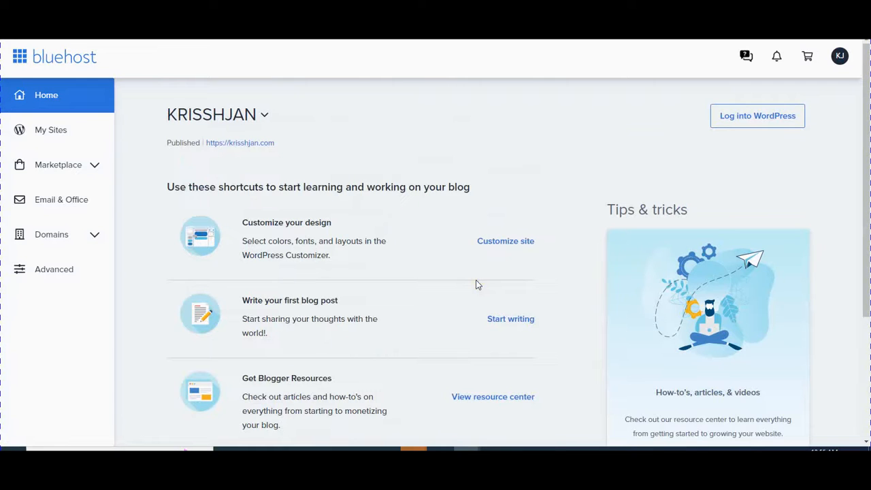
left_click(515, 289)
left_click(515, 286)
left_click(549, 260)
left_click(554, 242)
left_click(239, 207)
left_click(100, 236)
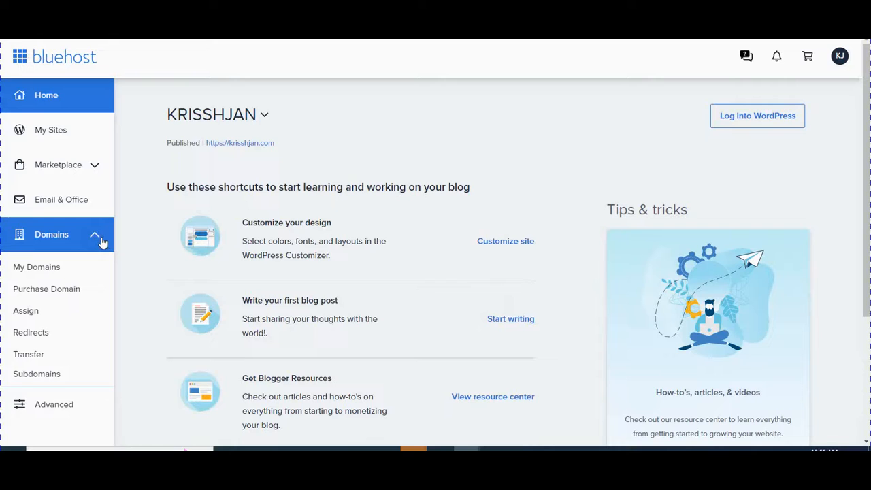
left_click(49, 381)
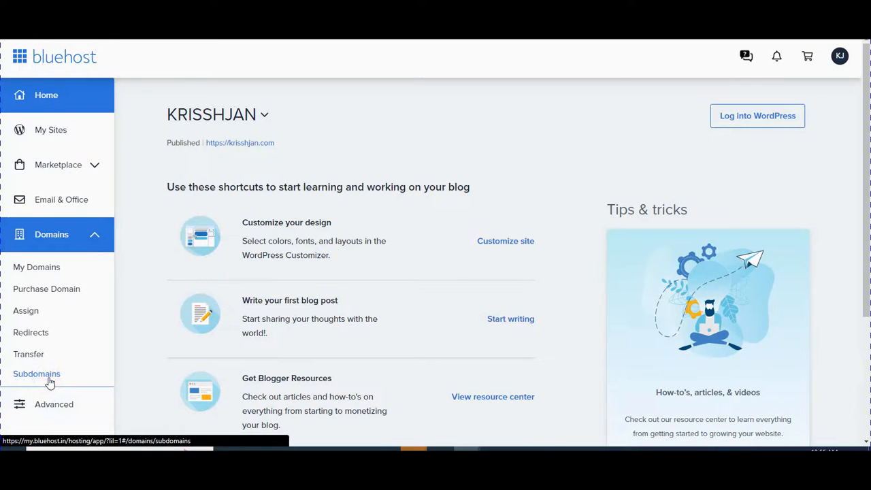
left_click(381, 213)
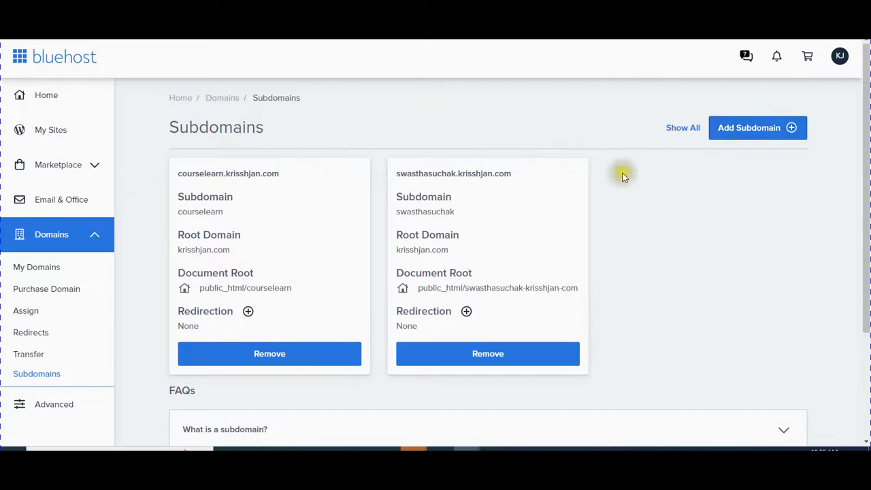
Step: Add subdomain 'tutor' on krisshjan.com with home folder public_html/tutor
left_click(769, 132)
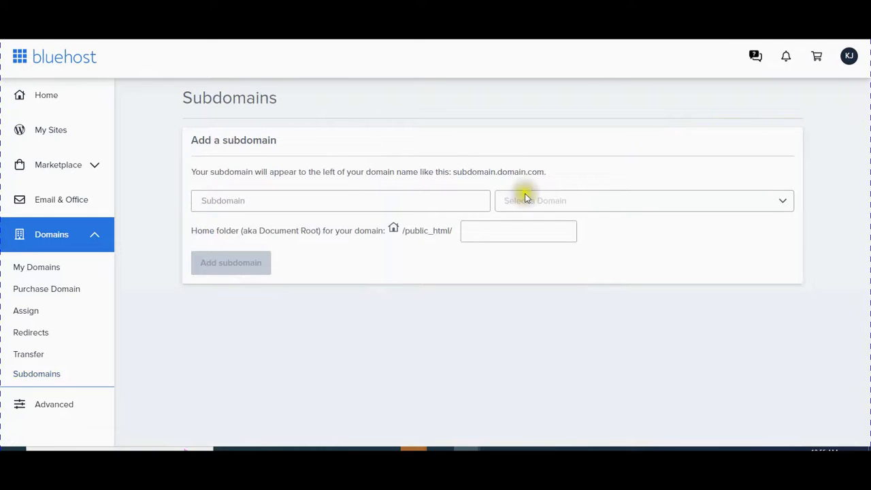
left_click(388, 201)
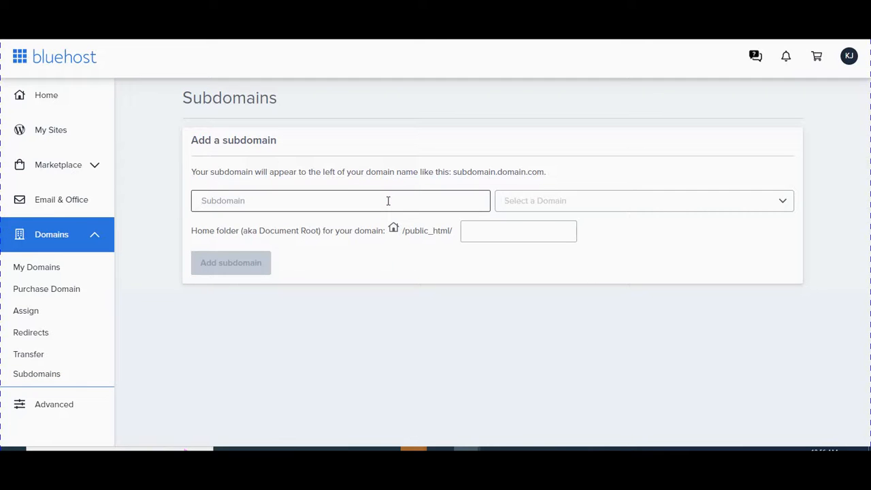
type("tutor")
left_click(617, 202)
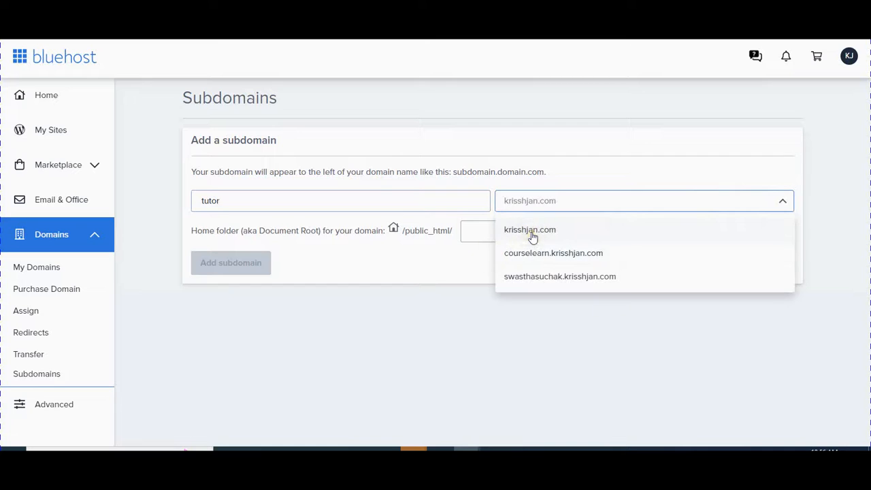
left_click(532, 231)
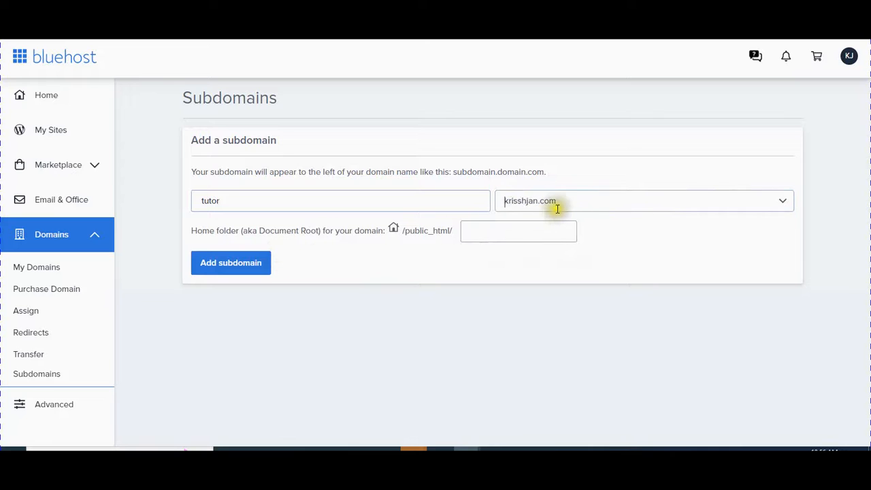
left_click(479, 232)
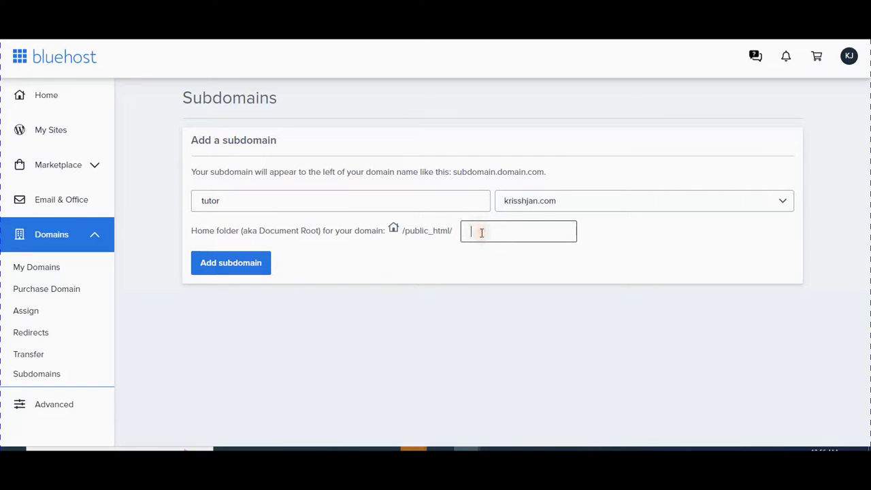
type("tutor")
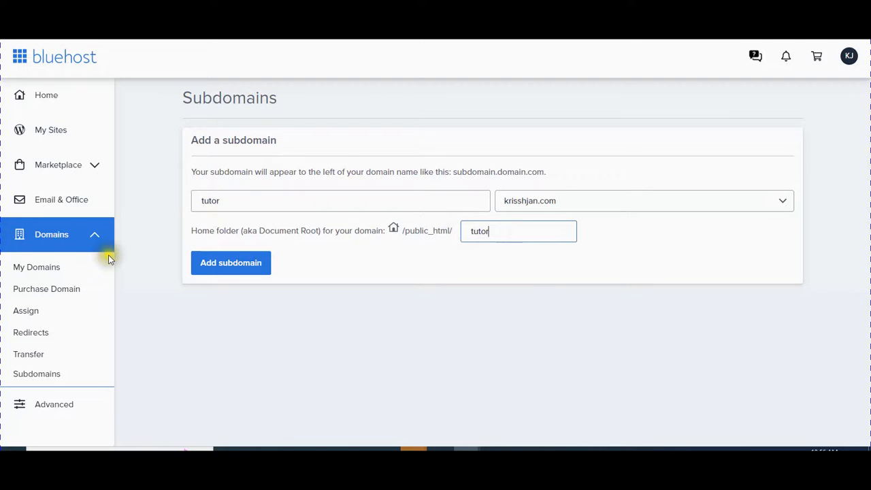
left_click(235, 265)
left_click(235, 266)
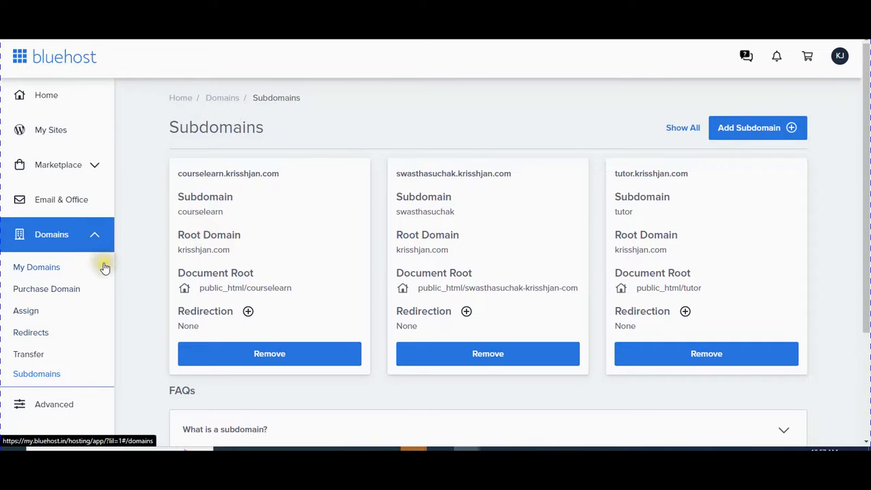
Step: From My Sites, choose Add site > Create New Site to open the new-site form
left_click(47, 139)
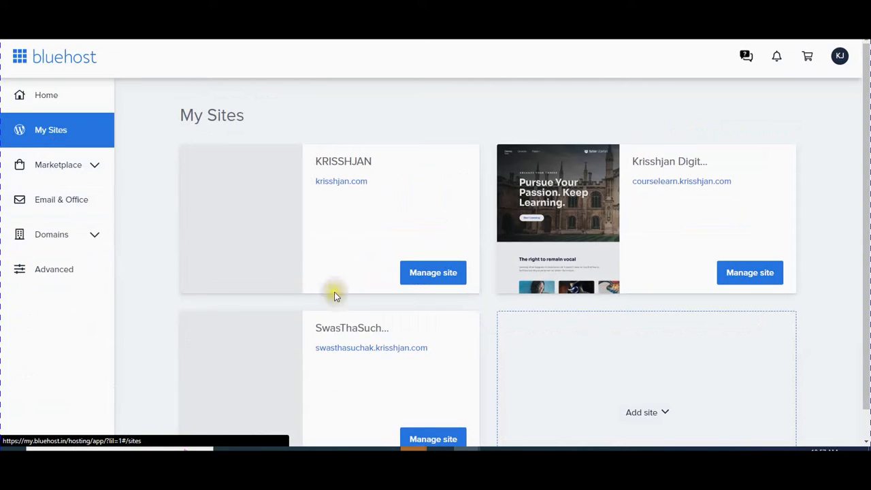
scroll(381, 350, "down", 1)
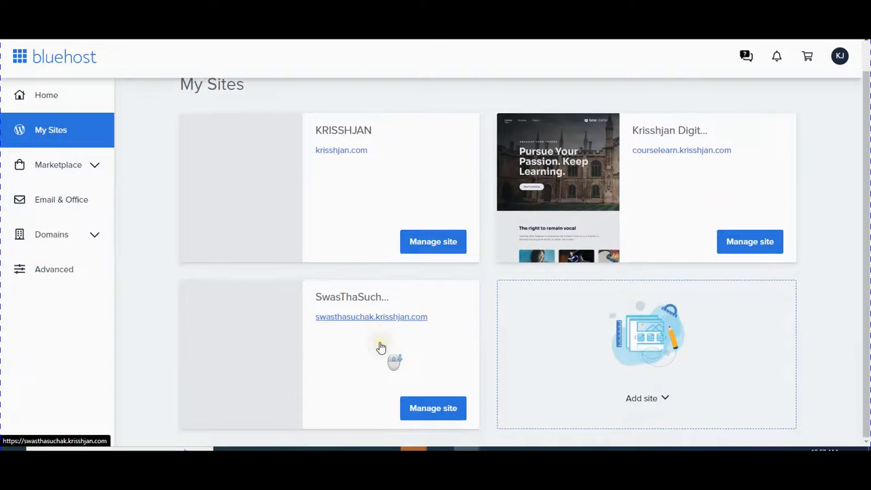
left_click(664, 399)
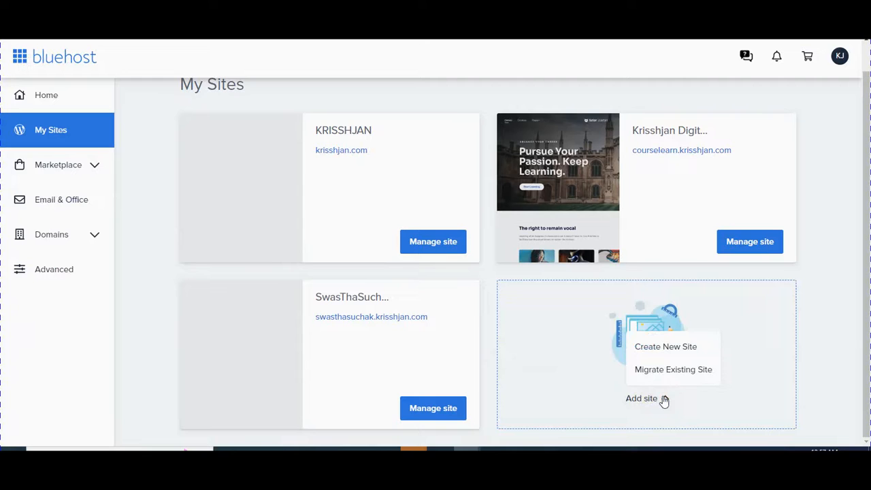
left_click(657, 350)
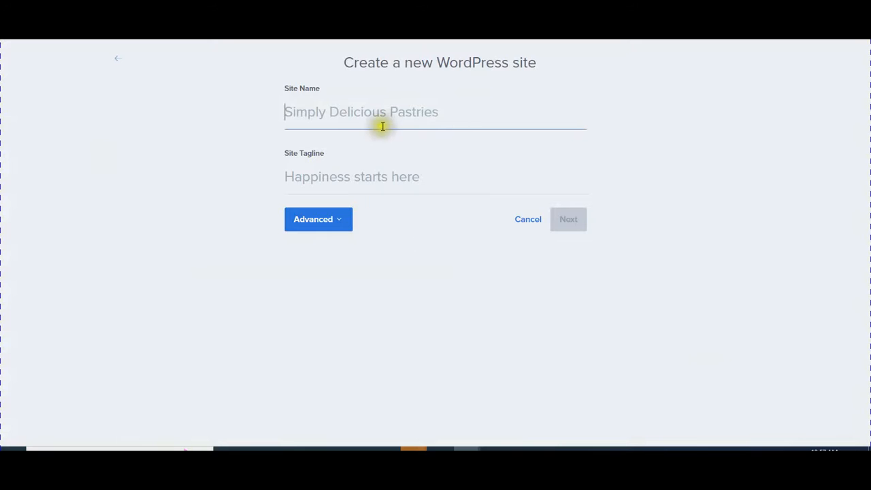
left_click(385, 119)
Step: Name the site 'tutor', reveal Advanced settings, and fill in the saved admin e-mail
type("tutor")
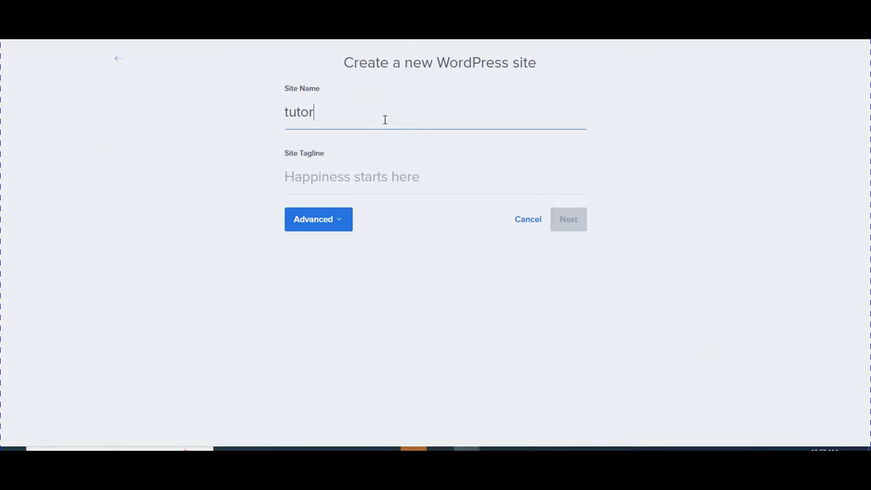
key("Tab")
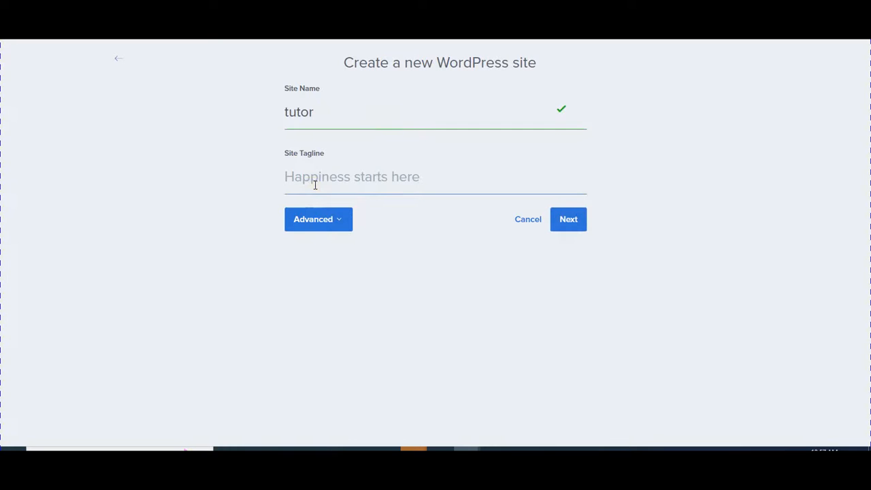
left_click(349, 225)
scroll(339, 228, "down", 1)
left_click(339, 227)
left_click(389, 251)
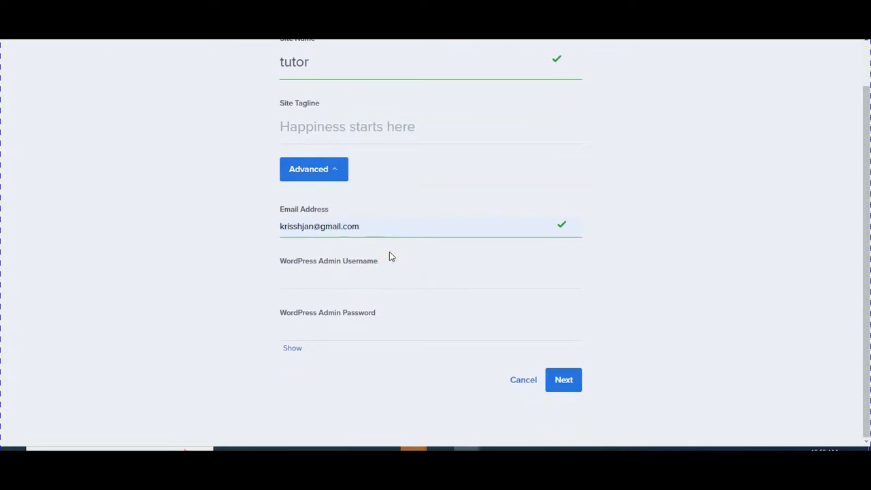
Step: Set the WordPress admin username to 'admin' and type the admin password
left_click(394, 277)
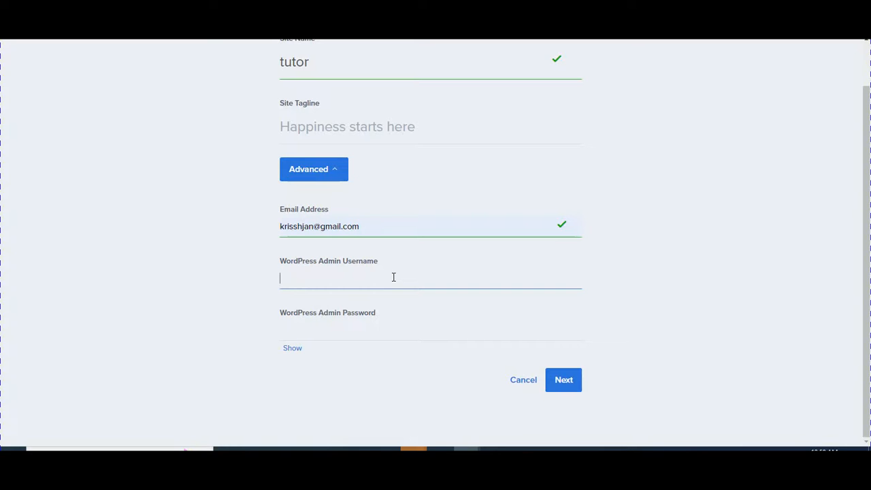
type("admin")
key("Tab")
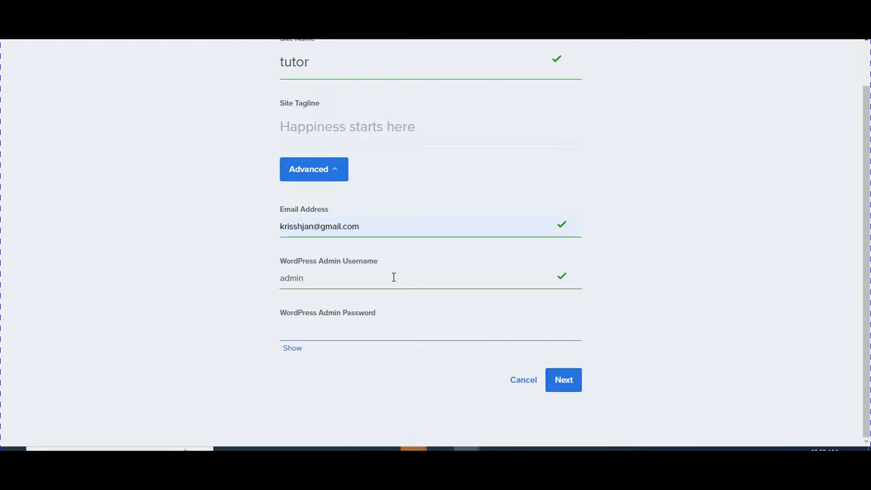
type("•")
key("BackSpace")
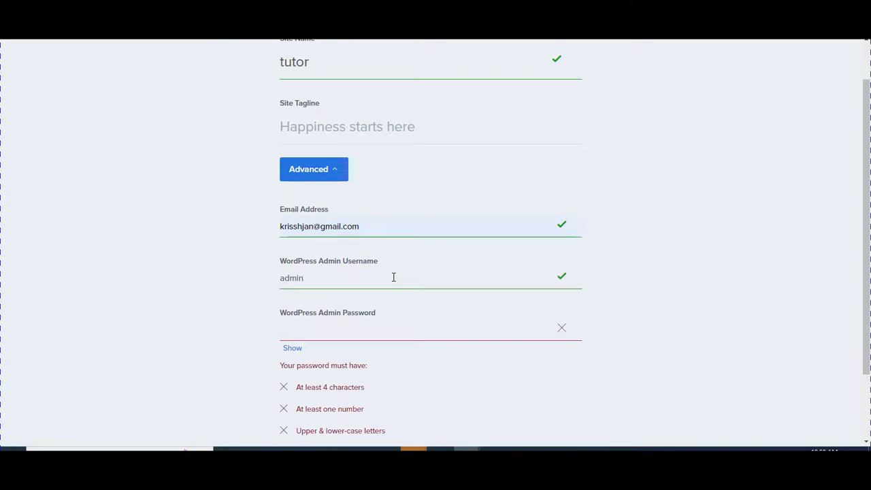
type("••")
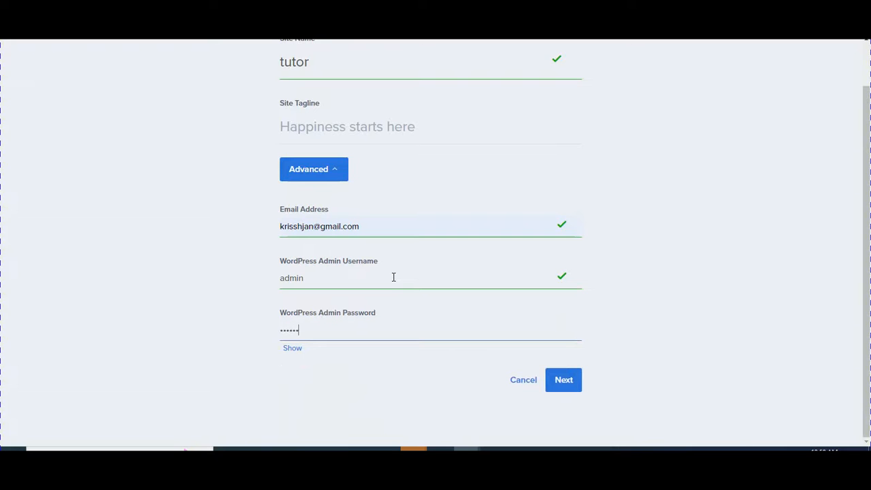
type("r1")
Step: Deselect Monster Insights and Opt-in Monster, leaving only WP Forms selected for installation
left_click(573, 383)
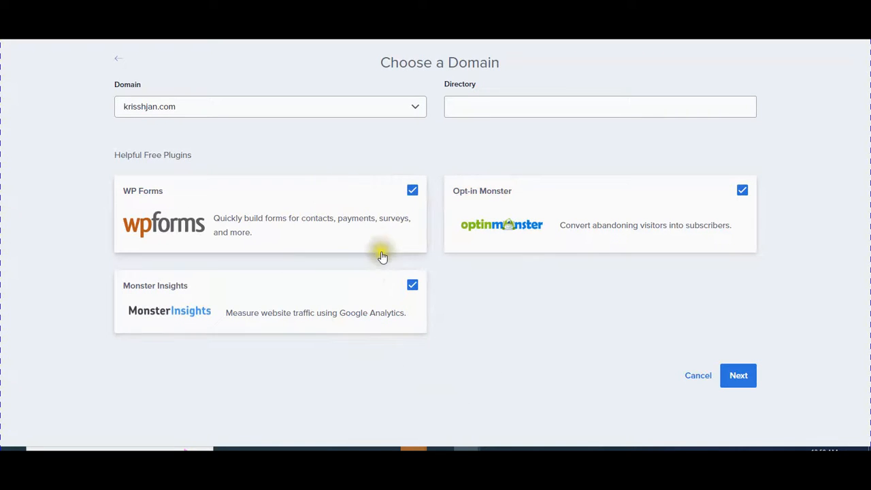
left_click(411, 287)
left_click(412, 191)
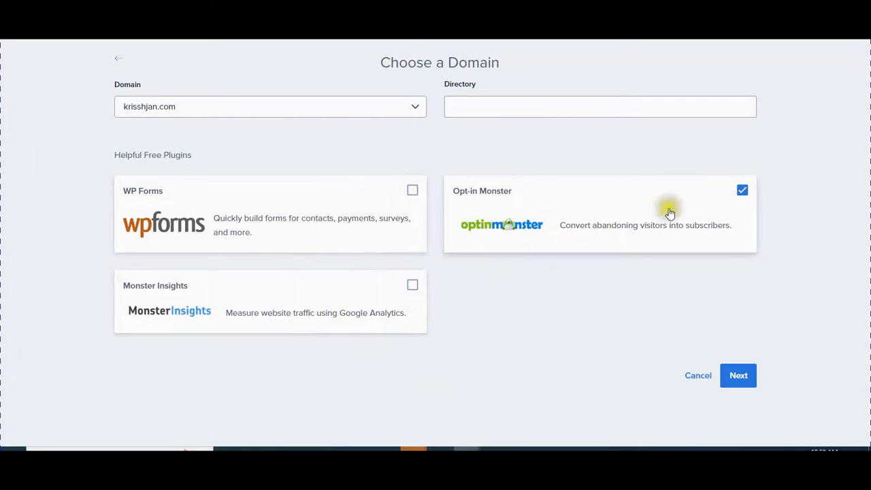
left_click(741, 190)
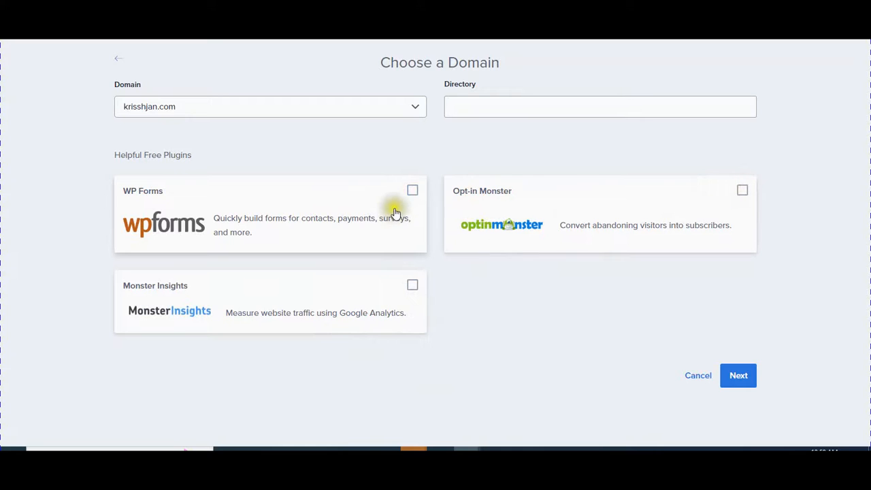
left_click(412, 191)
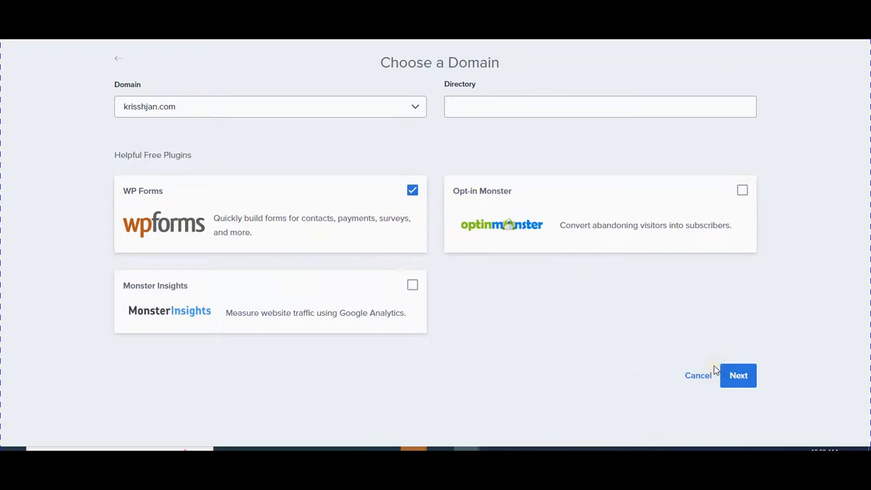
Step: Set the krisshjan.com install directory to tutor and submit the setup
left_click(738, 386)
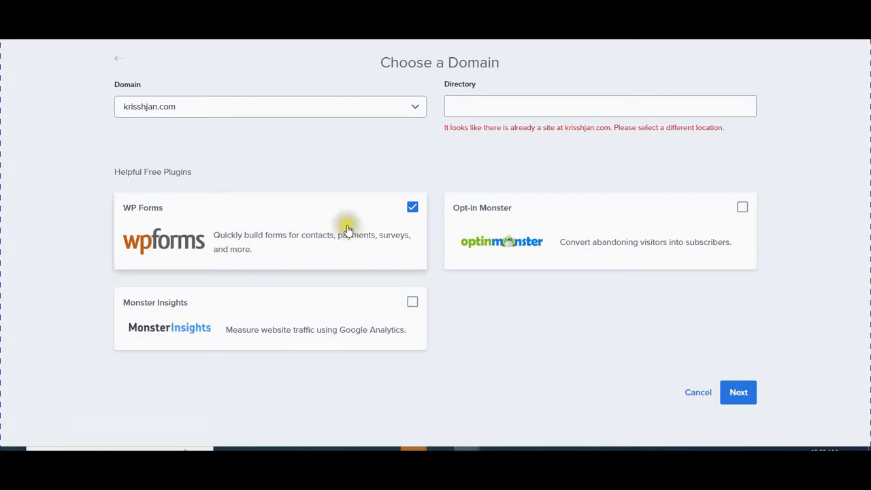
left_click(516, 109)
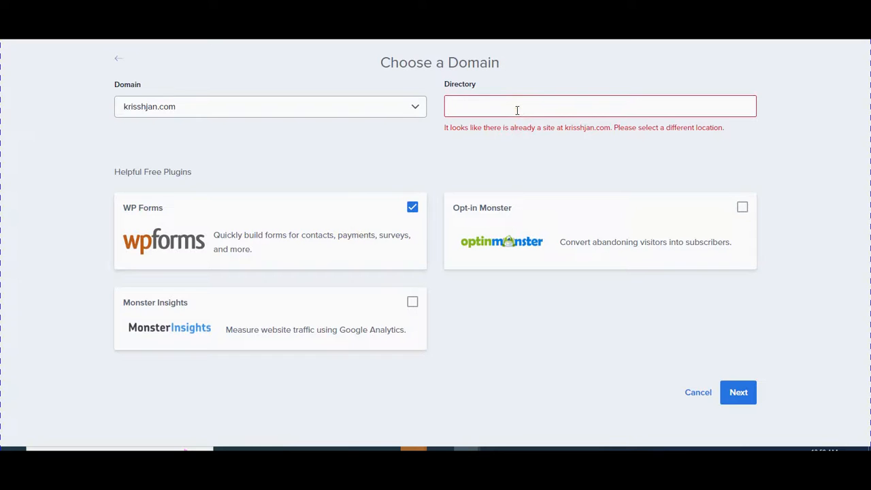
type("tutor")
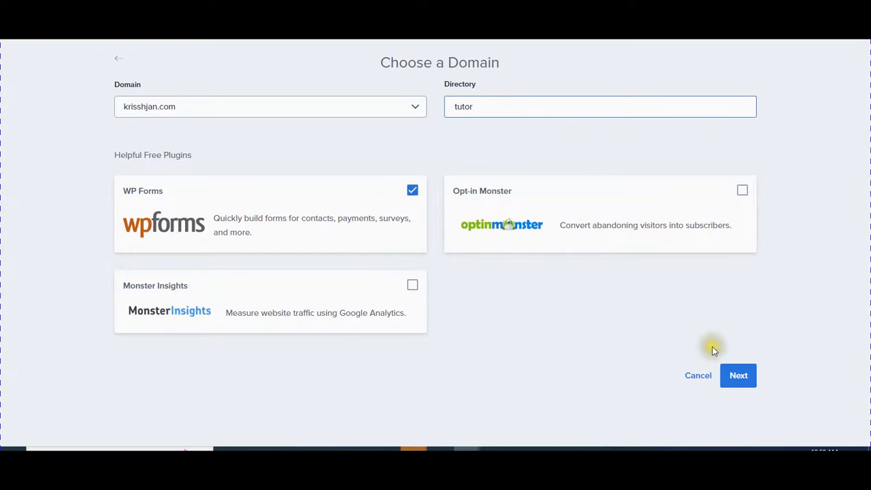
left_click(732, 373)
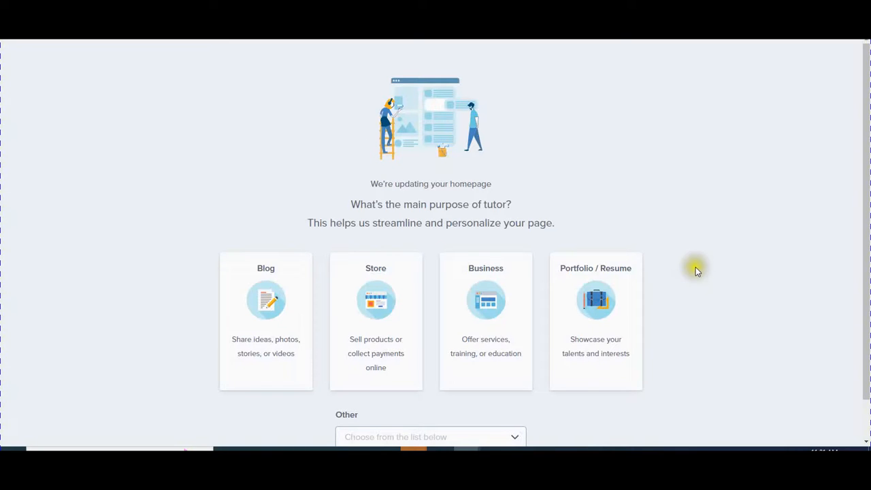
Step: Skip the Blog/Store/Business/Portfolio purpose question and let the tutor install complete
scroll(695, 269, "down", 1)
left_click(729, 274)
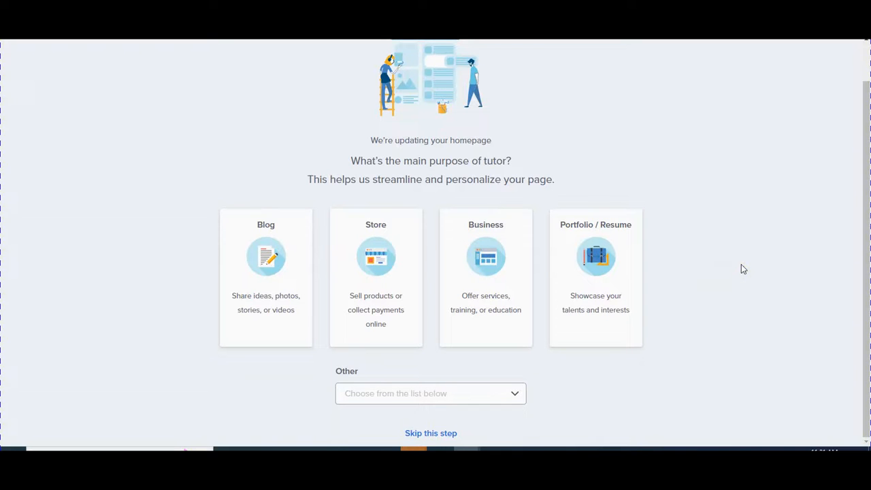
left_click(768, 275)
scroll(689, 222, "down", 2)
scroll(670, 305, "down", 2)
left_click(433, 439)
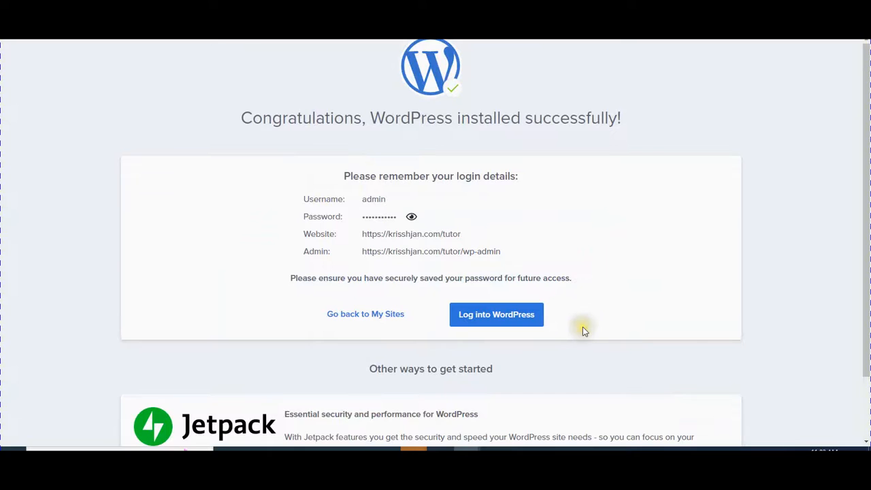
Step: Review the krisshjan.com/tutor login details and log into its WordPress admin
scroll(583, 326, "down", 2)
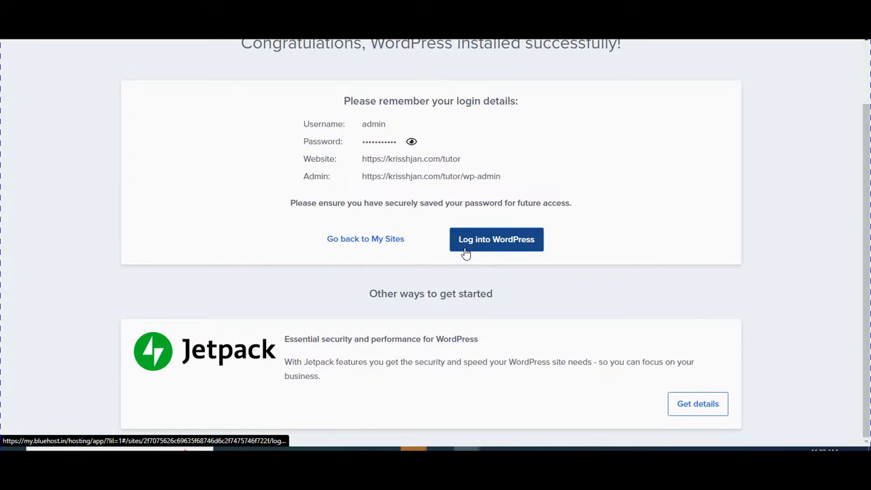
left_click(489, 245)
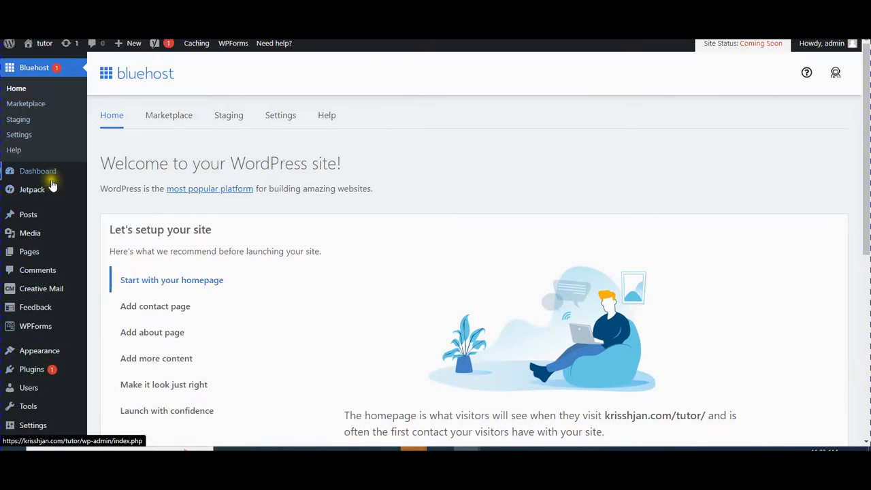
Step: Open the WordPress Dashboard, then the Pages list with Privacy Policy and Sample Page
mouse_move(45, 179)
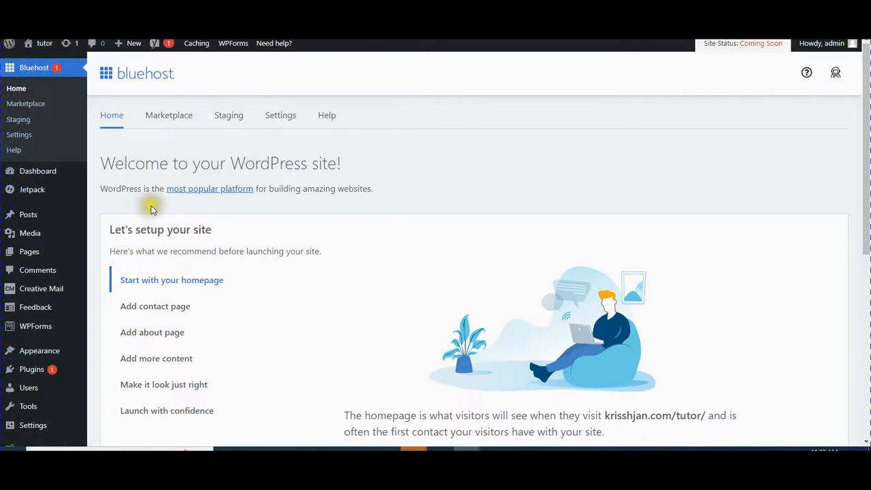
scroll(54, 234, "down", 1)
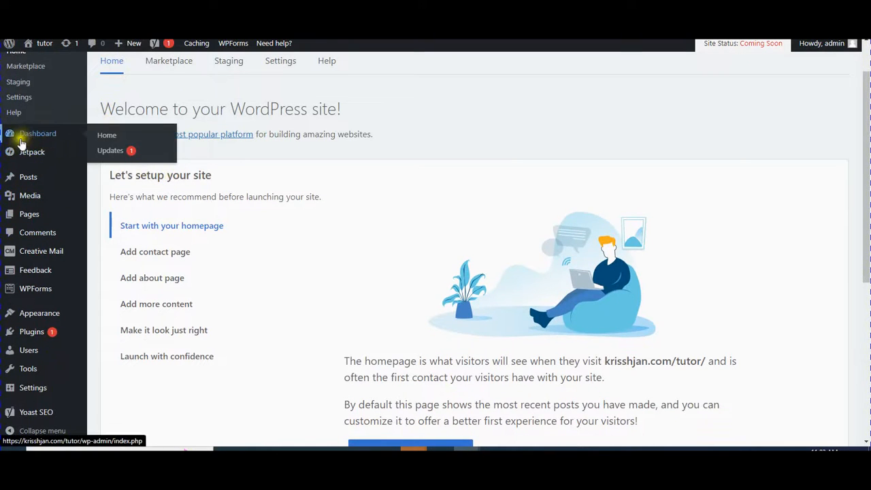
left_click(29, 142)
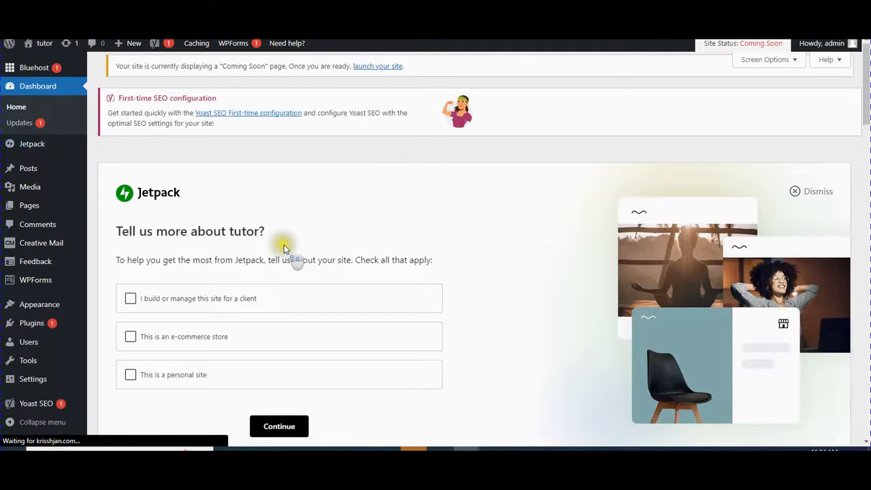
scroll(284, 245, "down", 3)
scroll(284, 247, "up", 3)
left_click(34, 206)
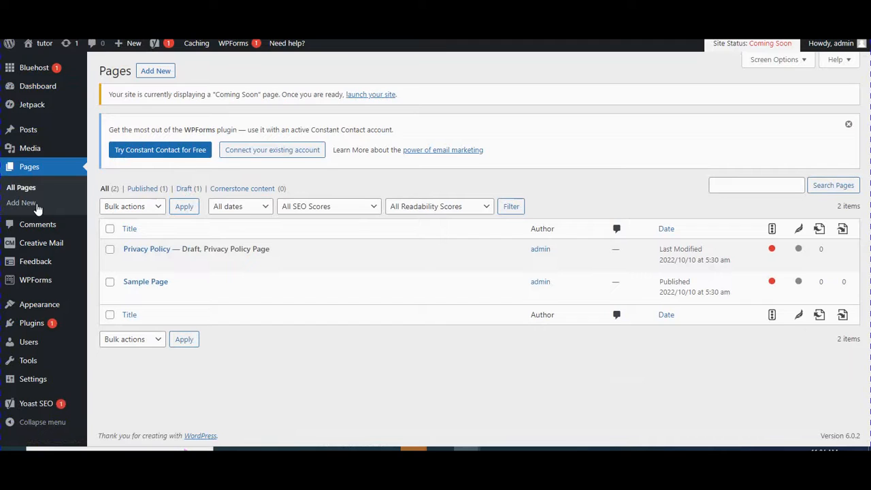
Step: Look over the Privacy Policy and Sample Page entries, then start a new blank page
left_click(160, 263)
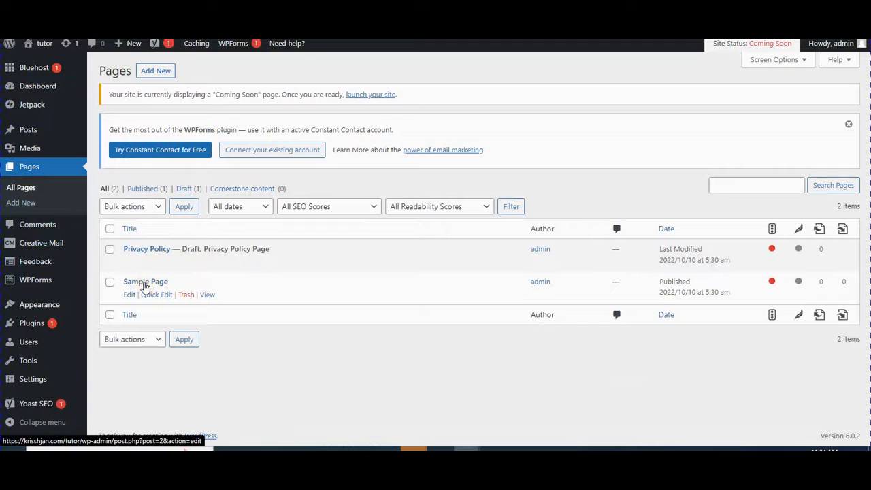
left_click(156, 73)
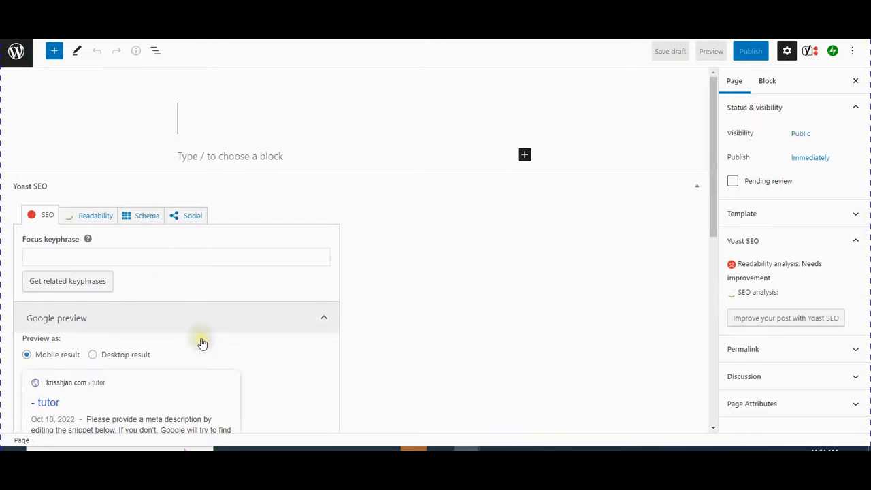
Step: Leave the new page untitled and exit the block editor back to the pages list
scroll(202, 344, "down", 3)
scroll(200, 342, "up", 3)
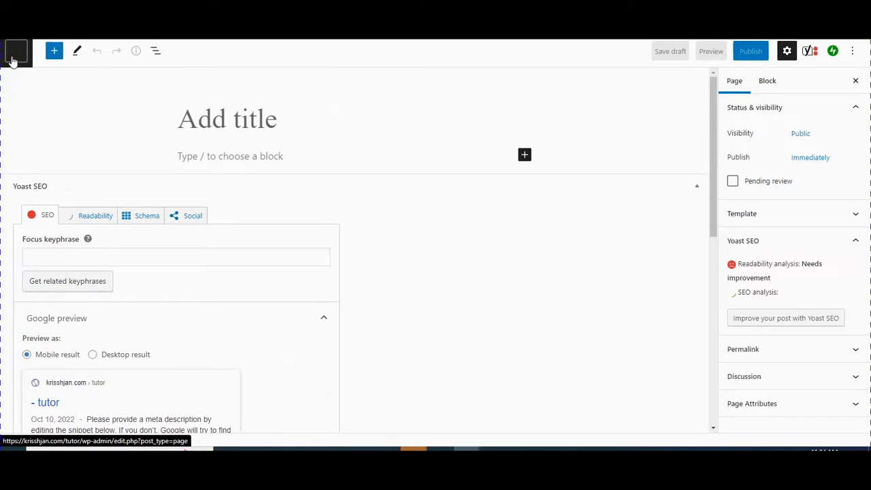
left_click(214, 120)
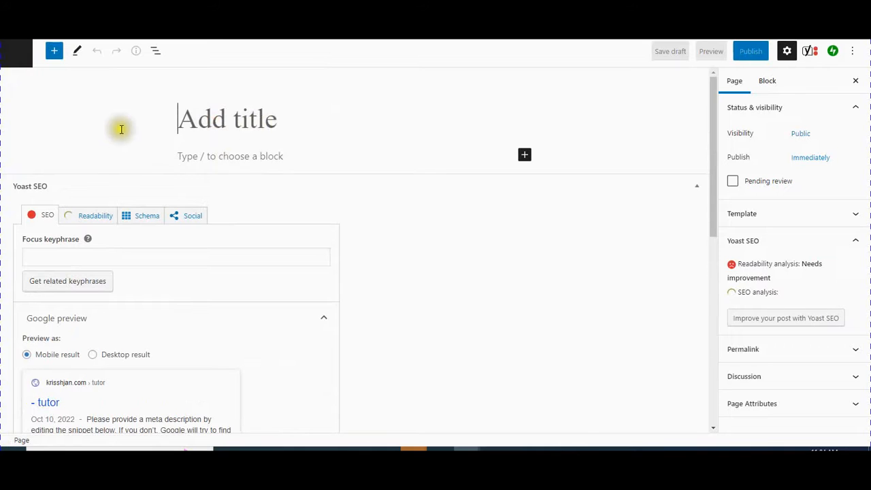
left_click(15, 52)
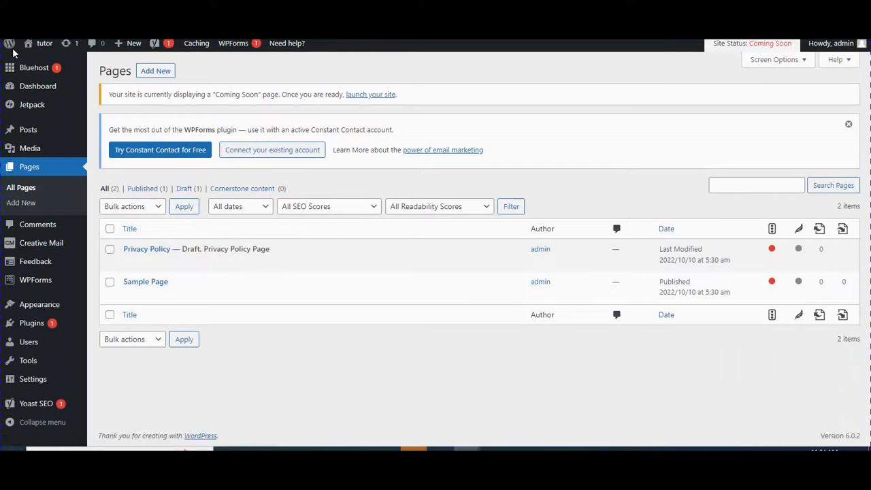
Step: Go back to the tutor Dashboard with the Jetpack setup card and preview the sidebar submenus
mouse_move(65, 289)
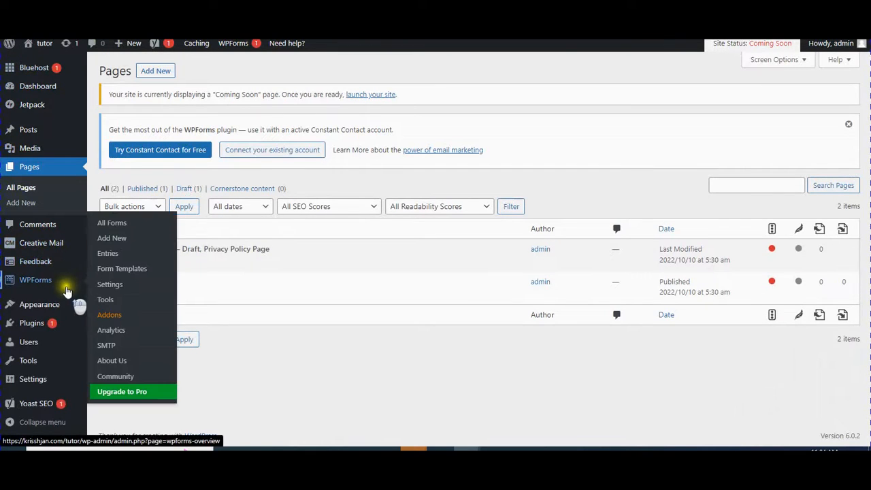
left_click(42, 87)
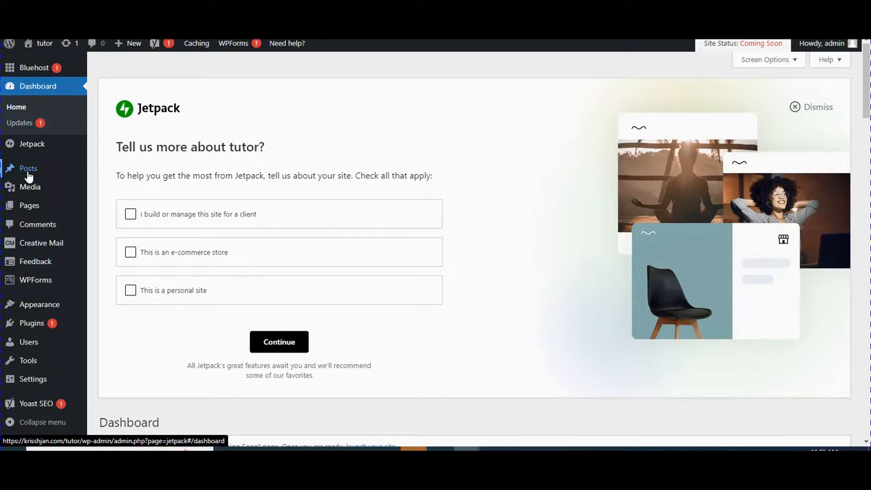
mouse_move(31, 331)
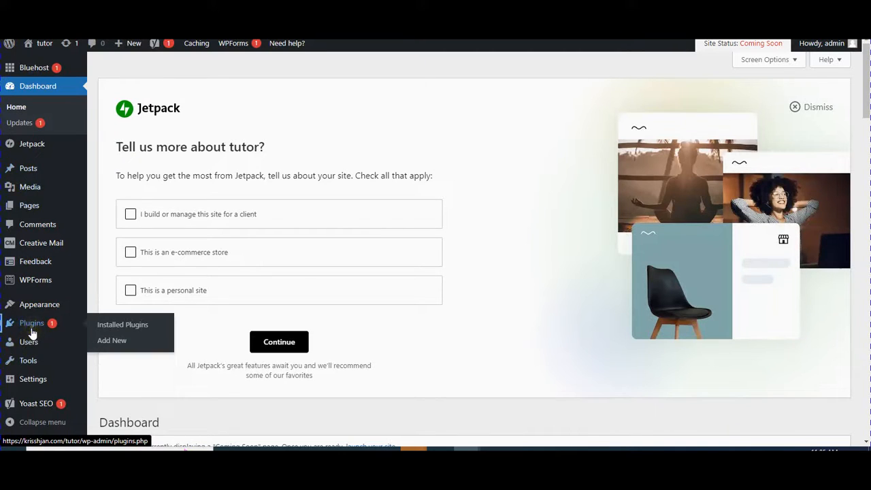
mouse_move(38, 307)
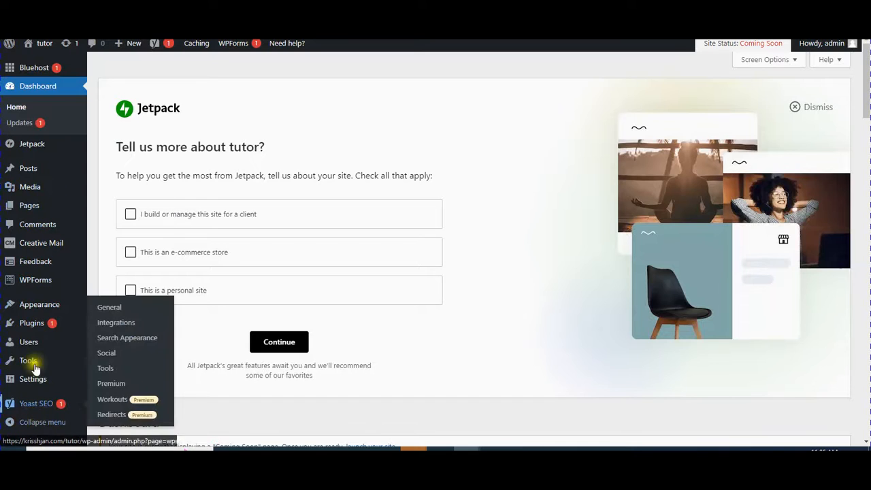
mouse_move(61, 207)
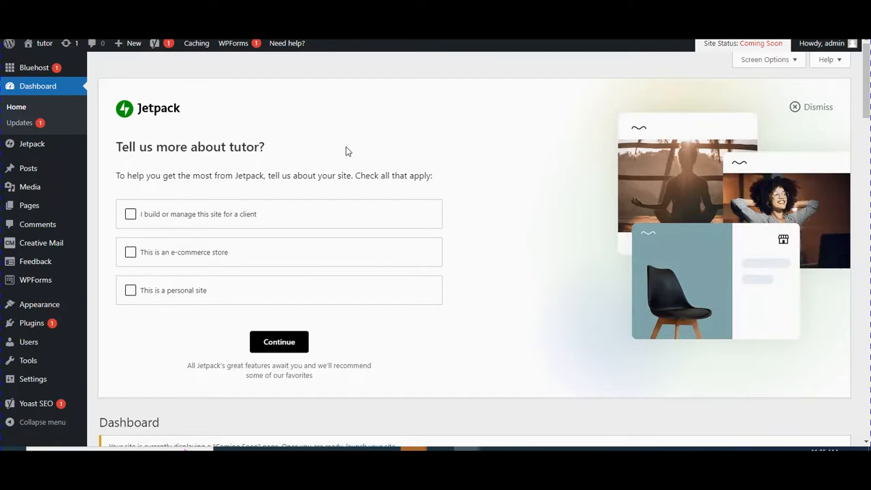
scroll(74, 288, "down", 3)
scroll(74, 287, "up", 3)
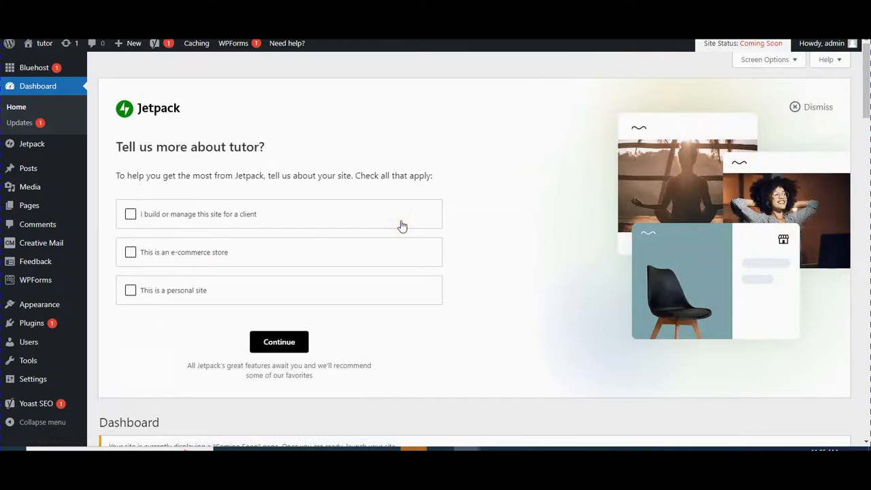